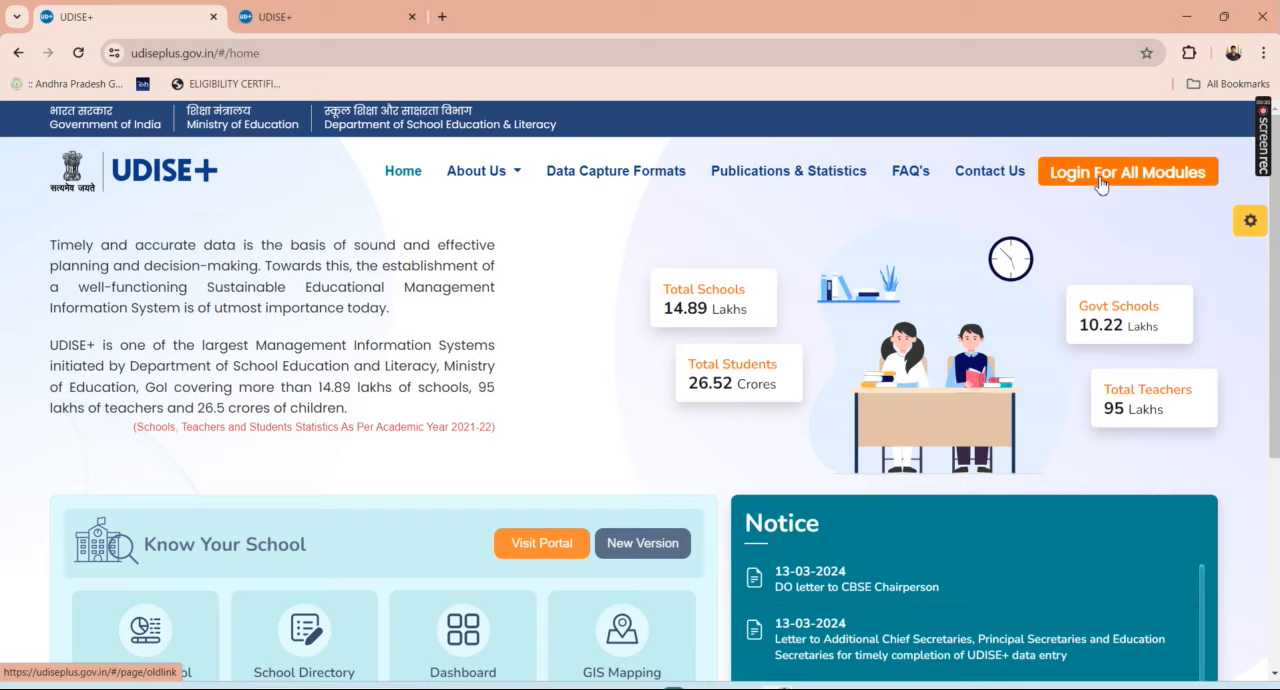
Step: From the login page for all modules, open the Students Module sign-in for the state Andhra Pradesh
left_click(1100, 183)
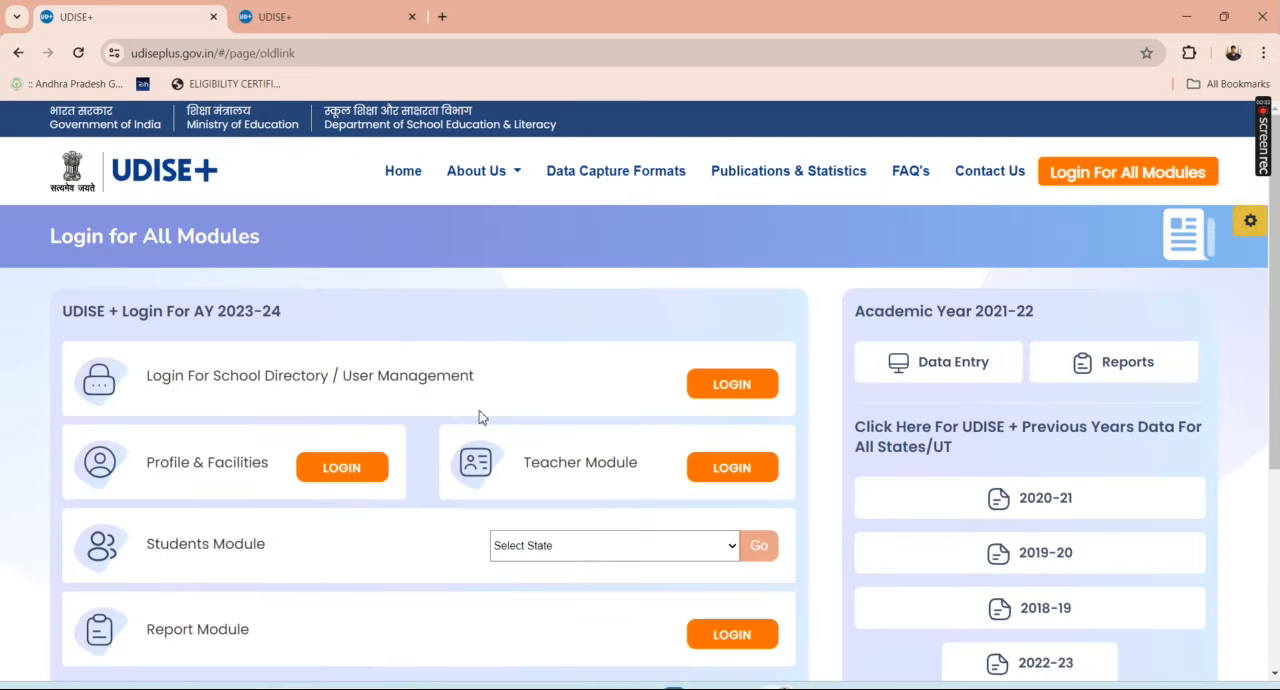
scroll(450, 417, "down", 1)
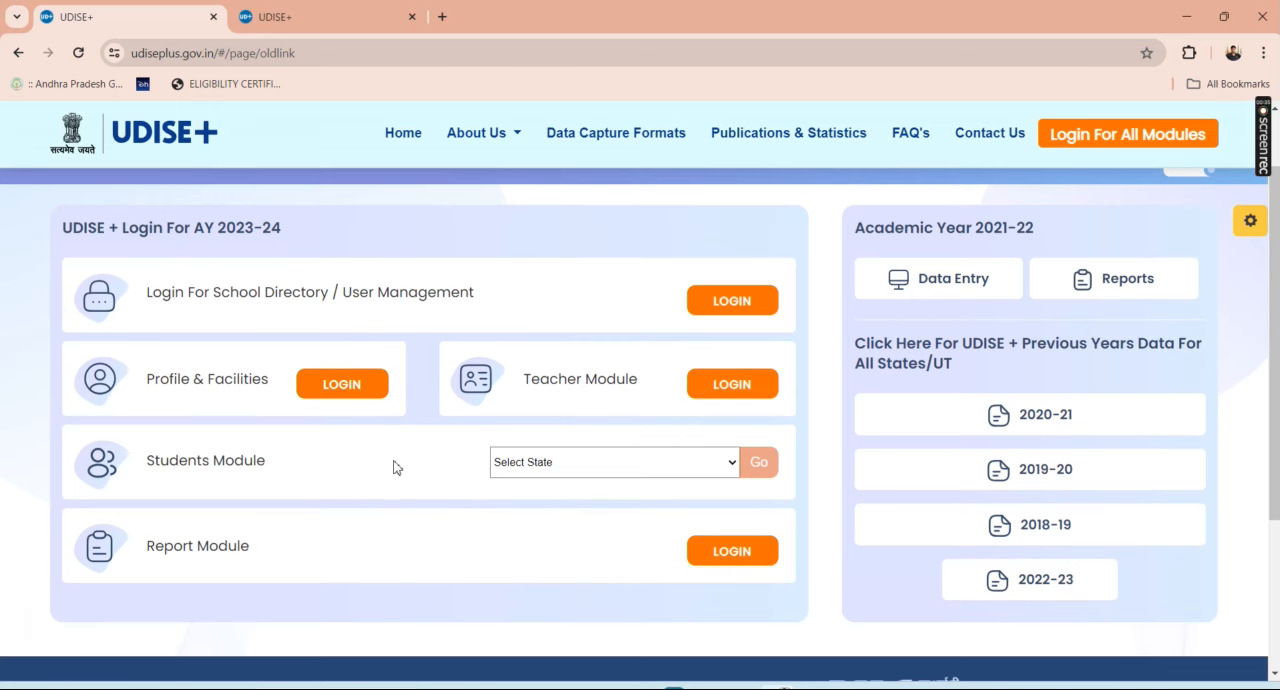
left_click(530, 462)
left_click(560, 210)
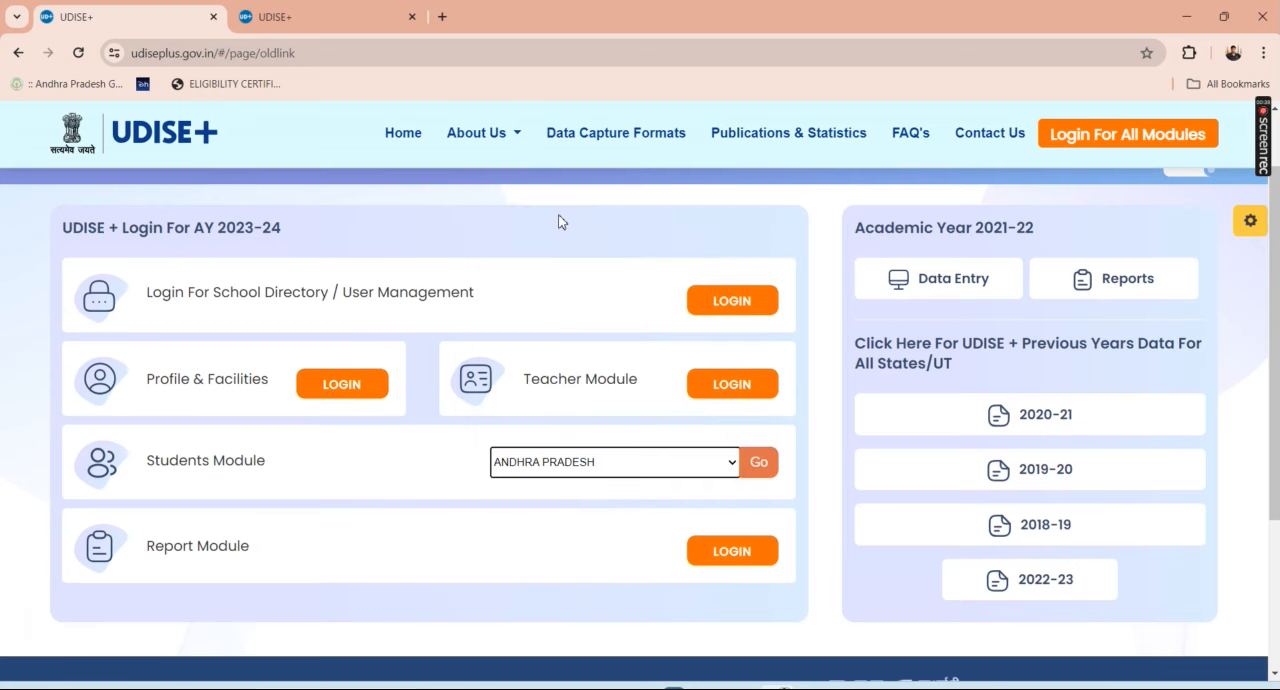
left_click(760, 462)
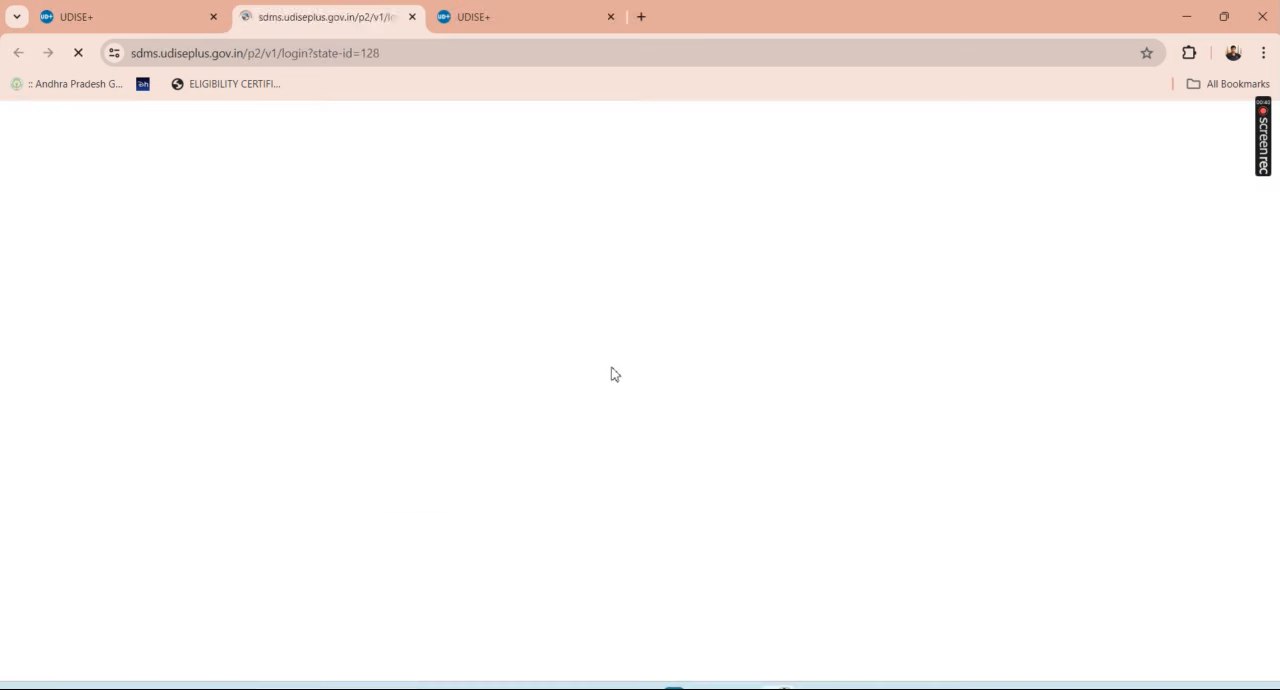
Step: Log in to the already filled-in SDMS sign-in page and enter academic year 2024-25, dismissing the school information notice
left_click(500, 18)
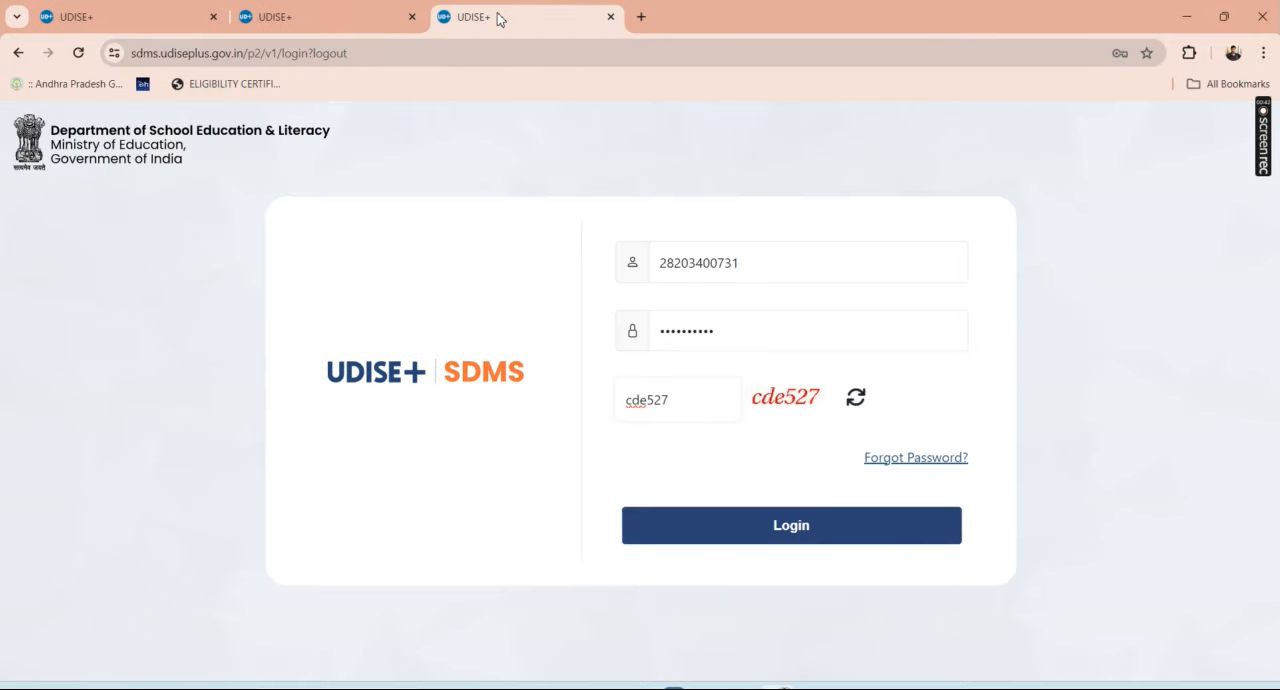
left_click(731, 516)
left_click(766, 535)
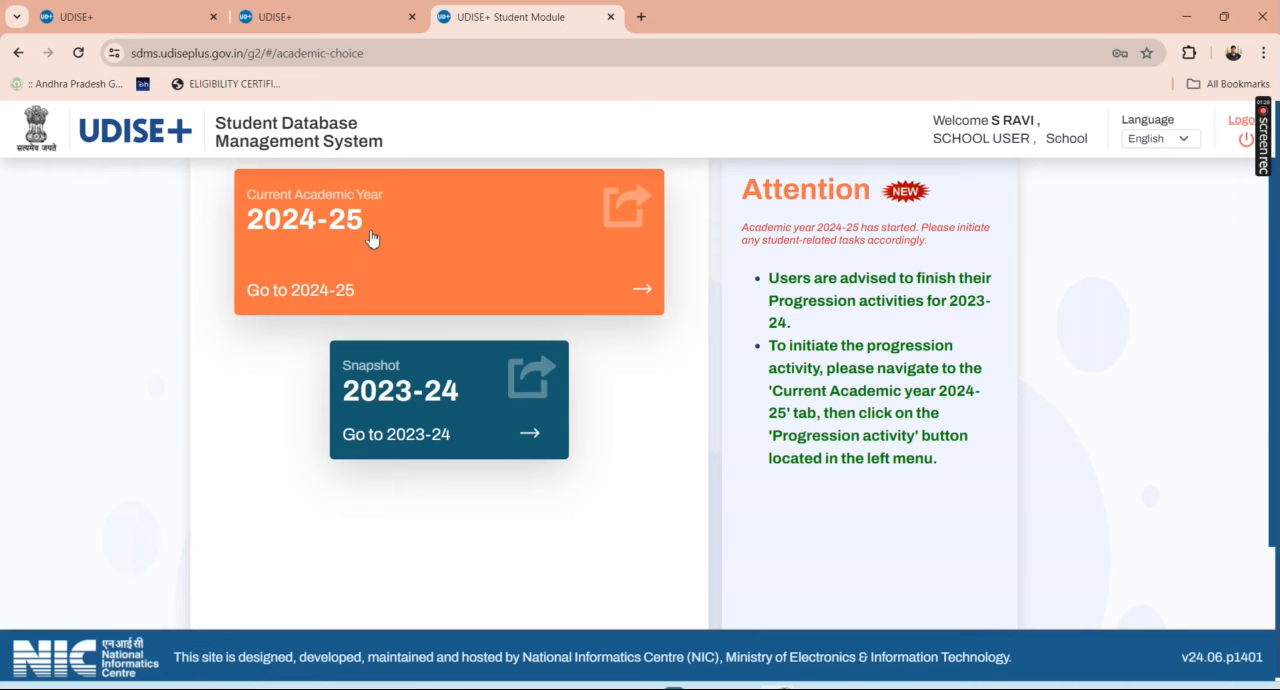
left_click(636, 291)
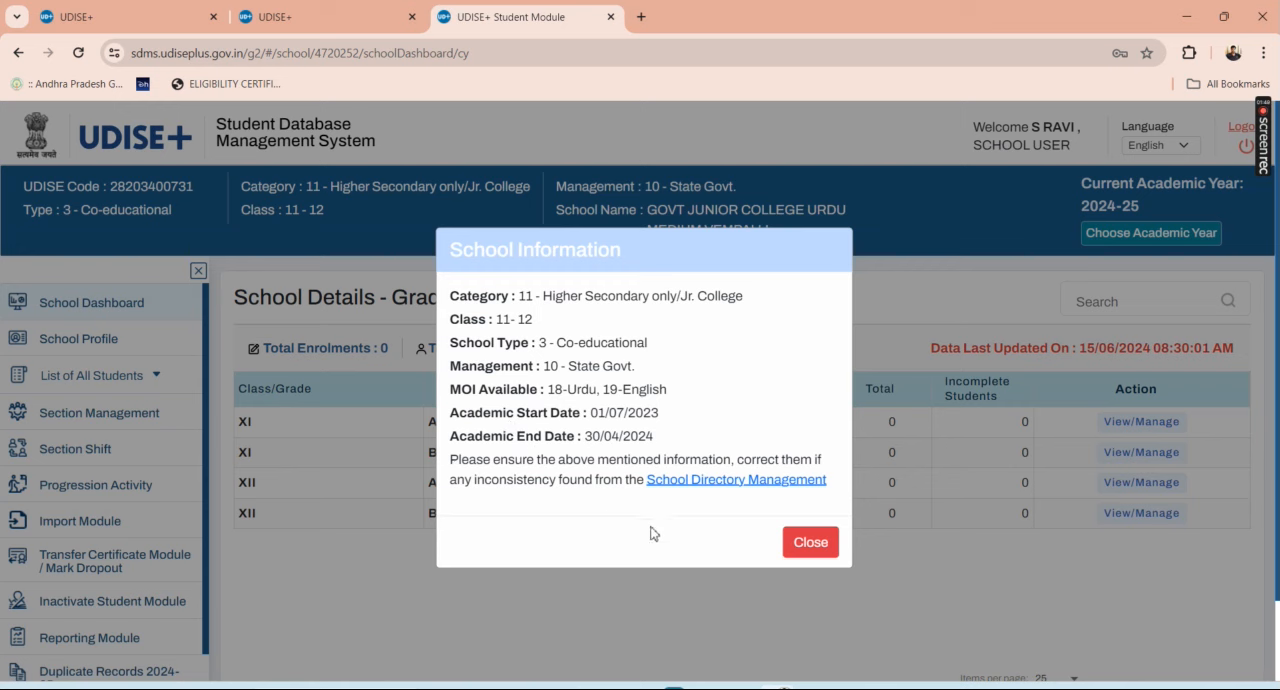
left_click(808, 543)
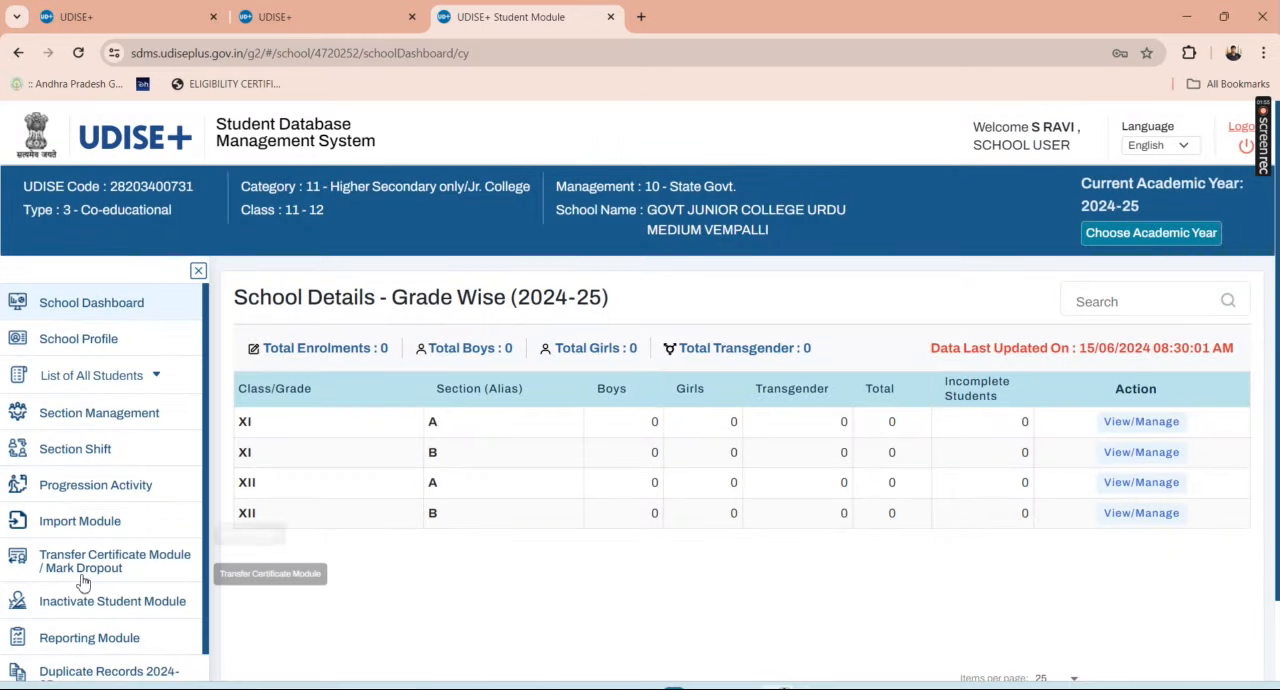
Step: Open the section-wise progression summary and bring up the Class XII Section A student list for updating
left_click(86, 491)
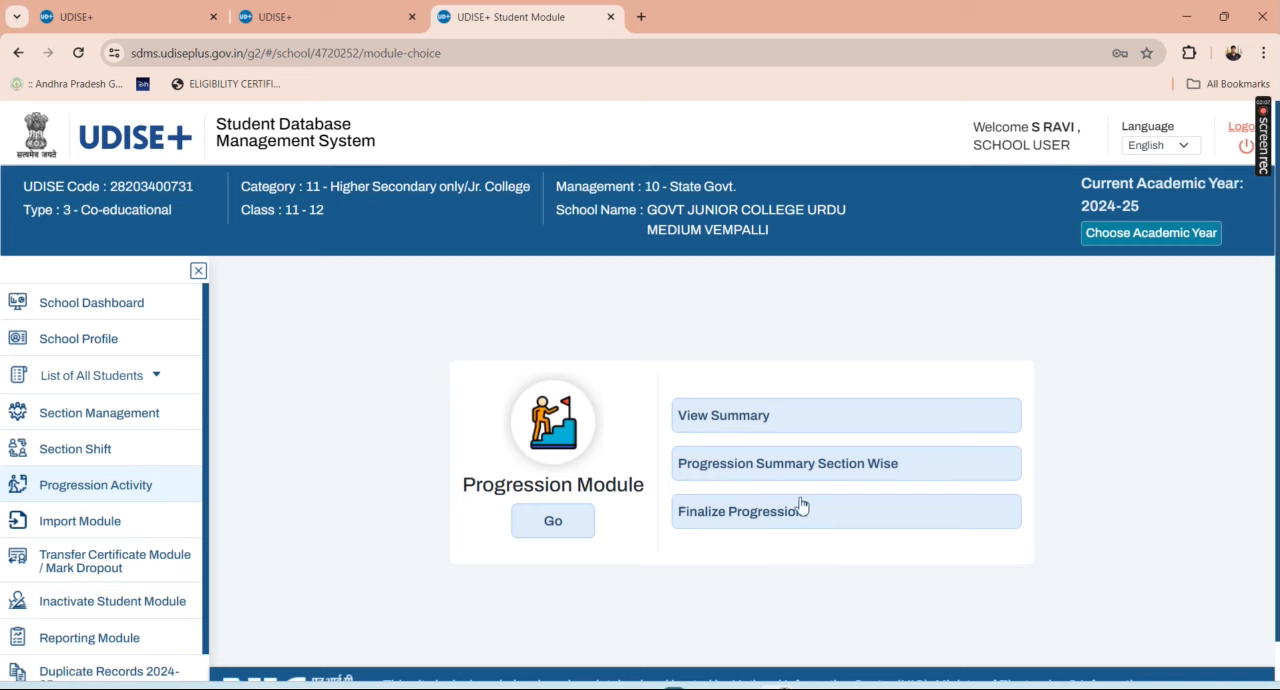
left_click(739, 474)
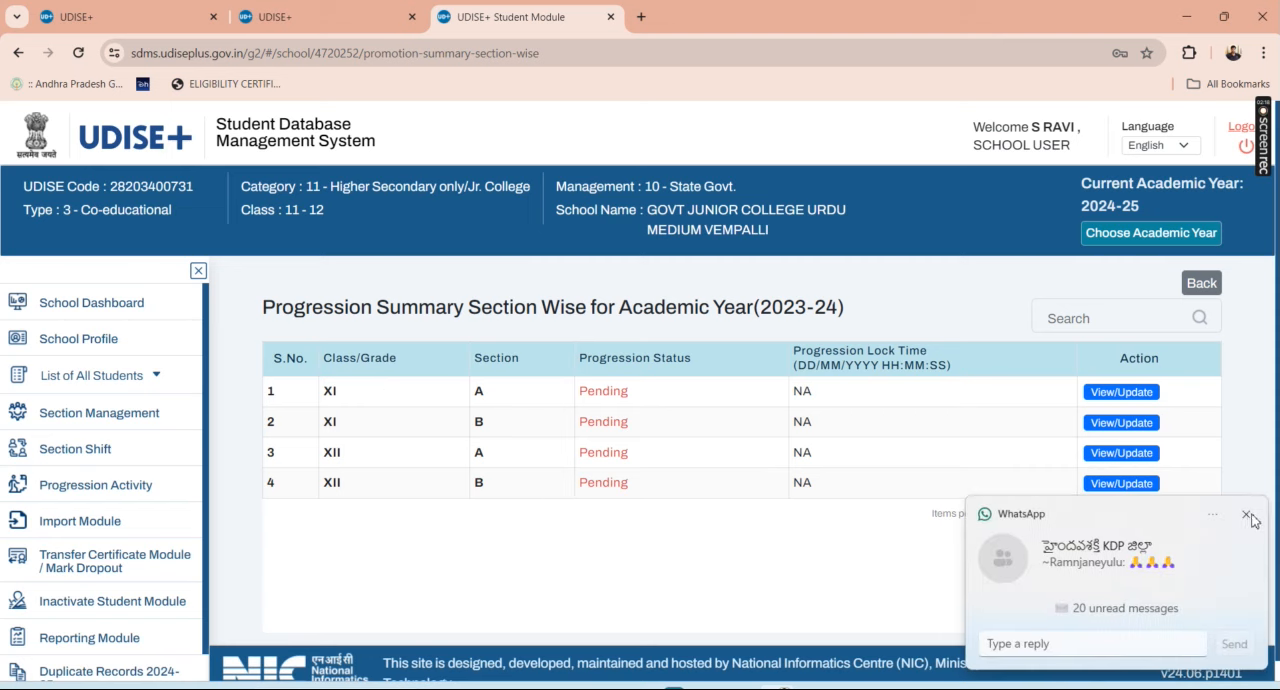
left_click(1248, 516)
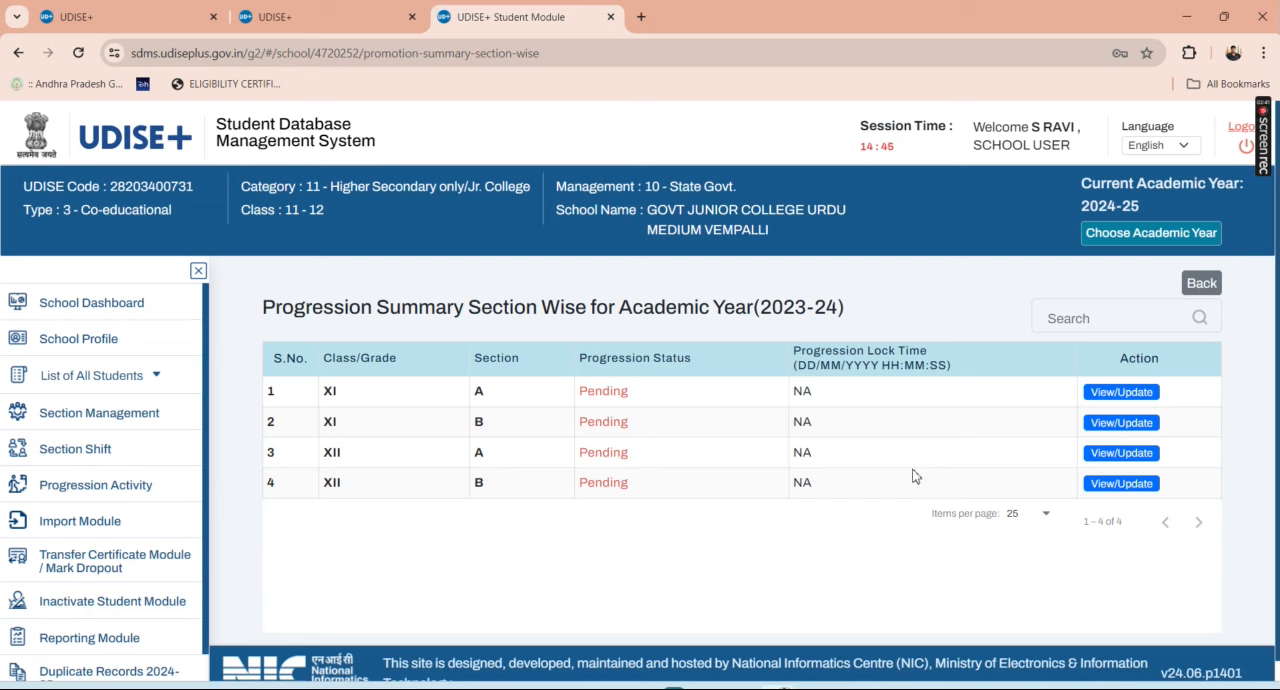
left_click(1121, 455)
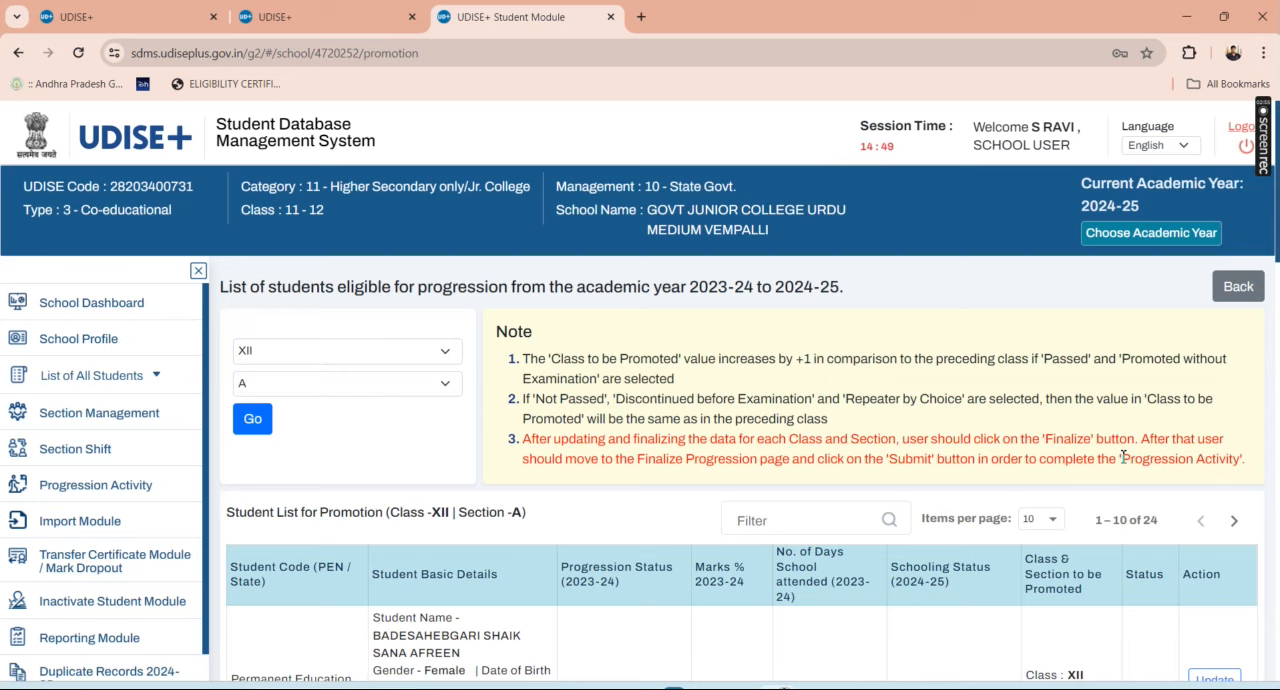
Step: For the first Class XII Section A student, set progression status Promoted, marks 87% and 205 days attended
scroll(780, 610, "down", 2)
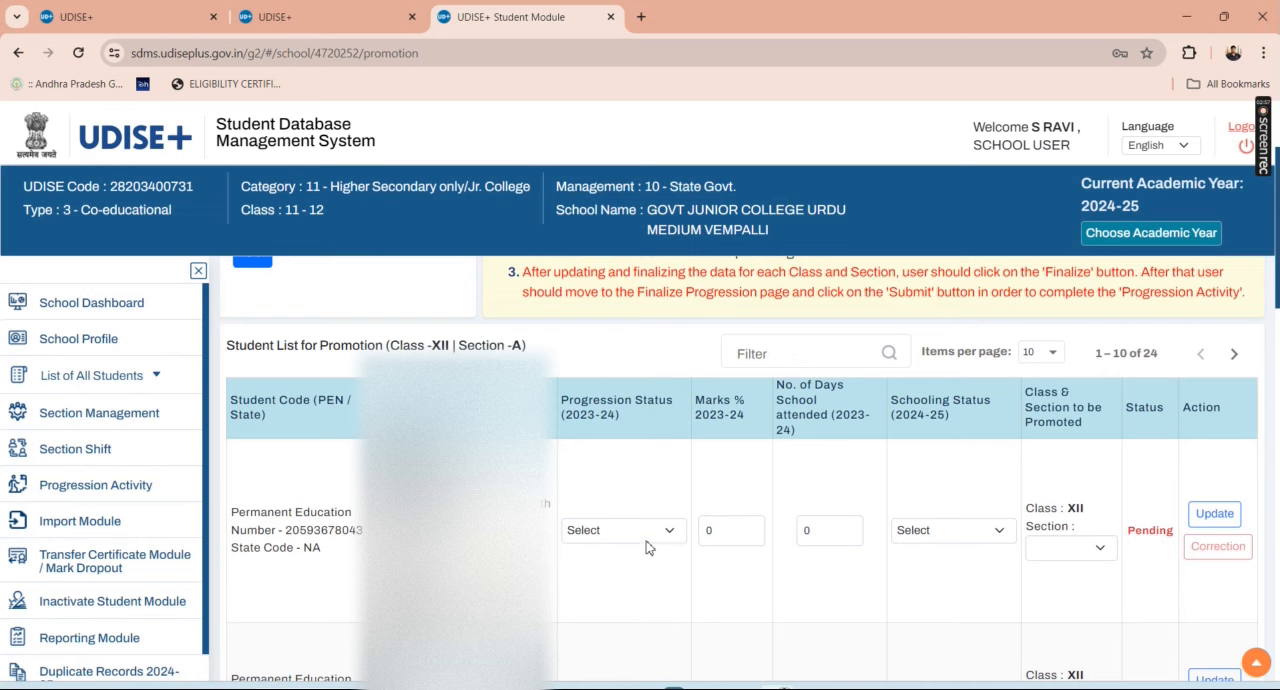
left_click(646, 530)
left_click(646, 563)
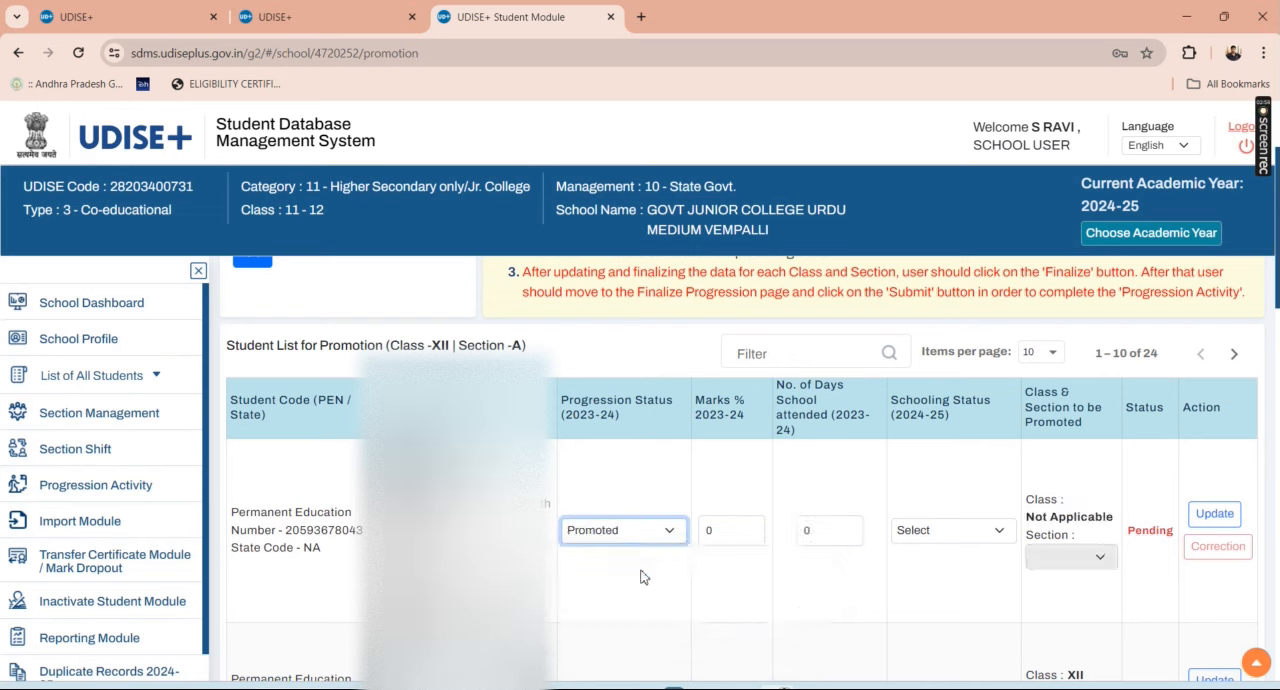
double_click(720, 529)
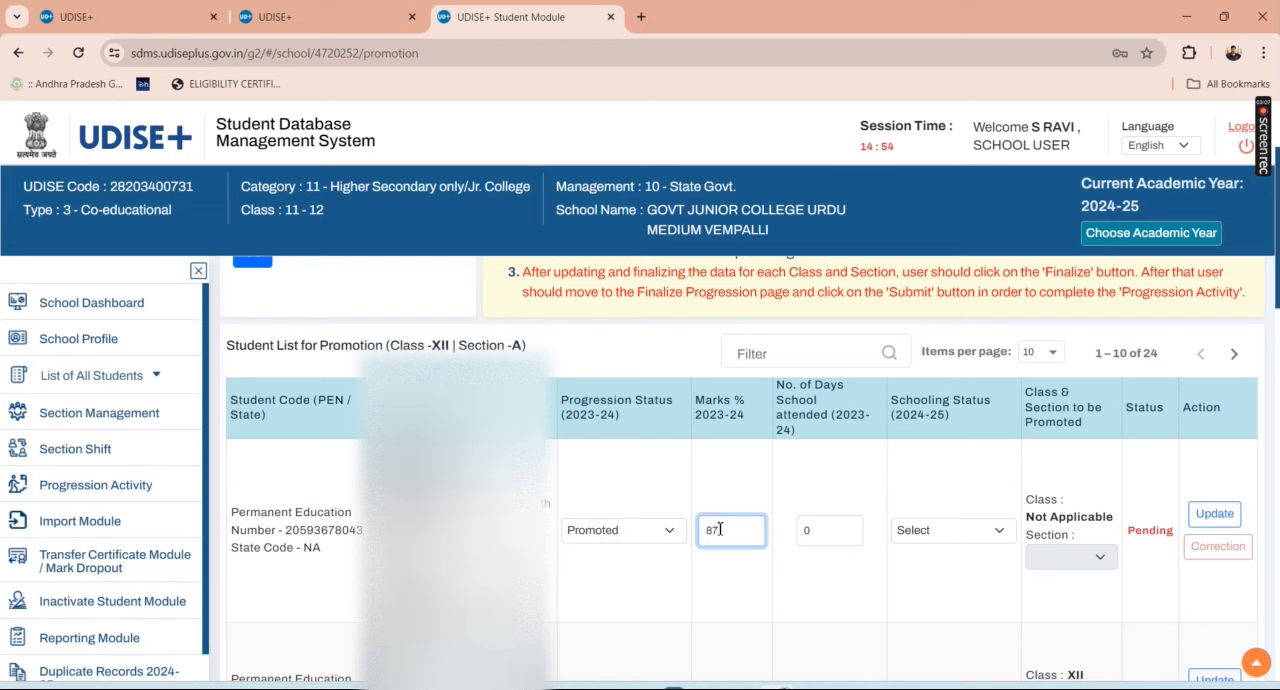
left_click(830, 530)
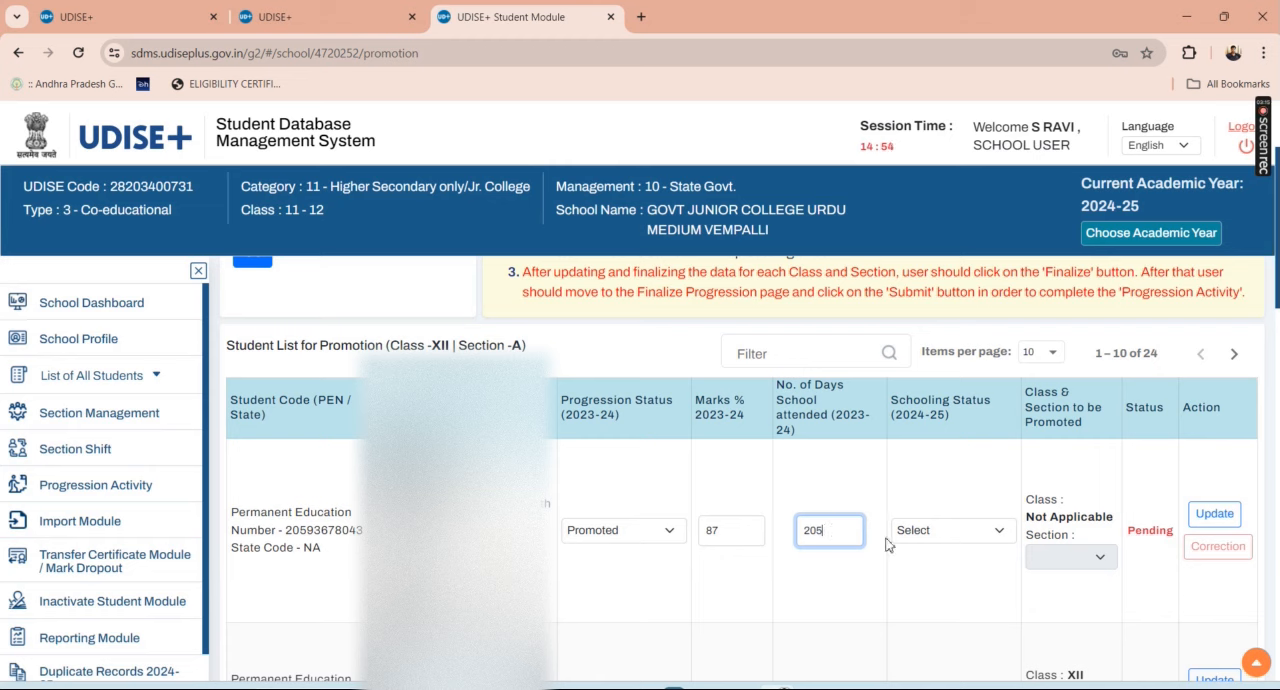
Step: Set the first Class XII student's schooling status to Left School with TC/without TC and save the record
left_click(950, 532)
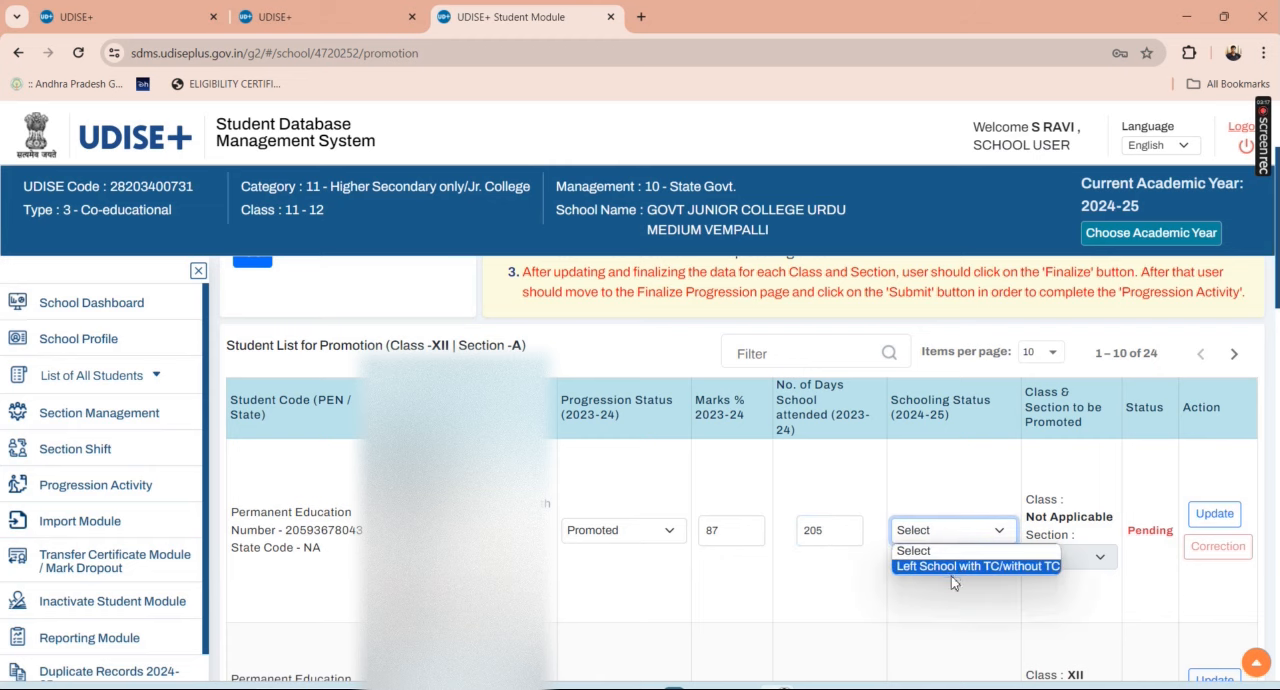
left_click(952, 568)
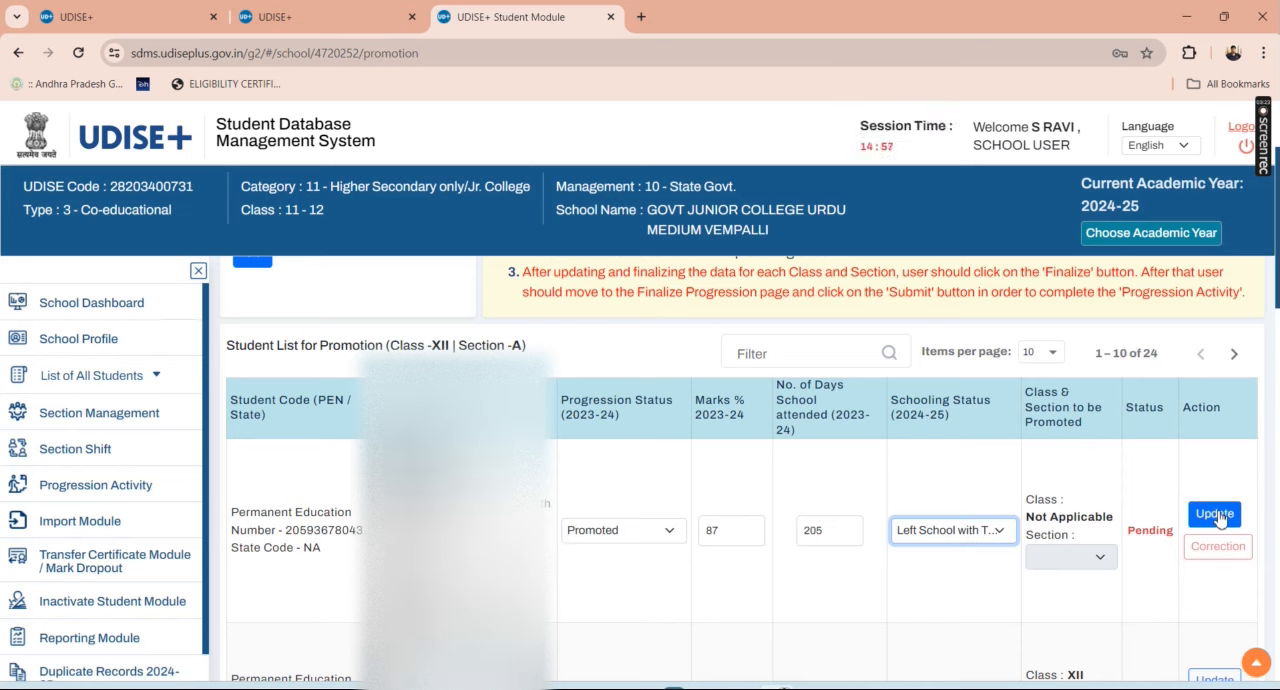
left_click(1216, 515)
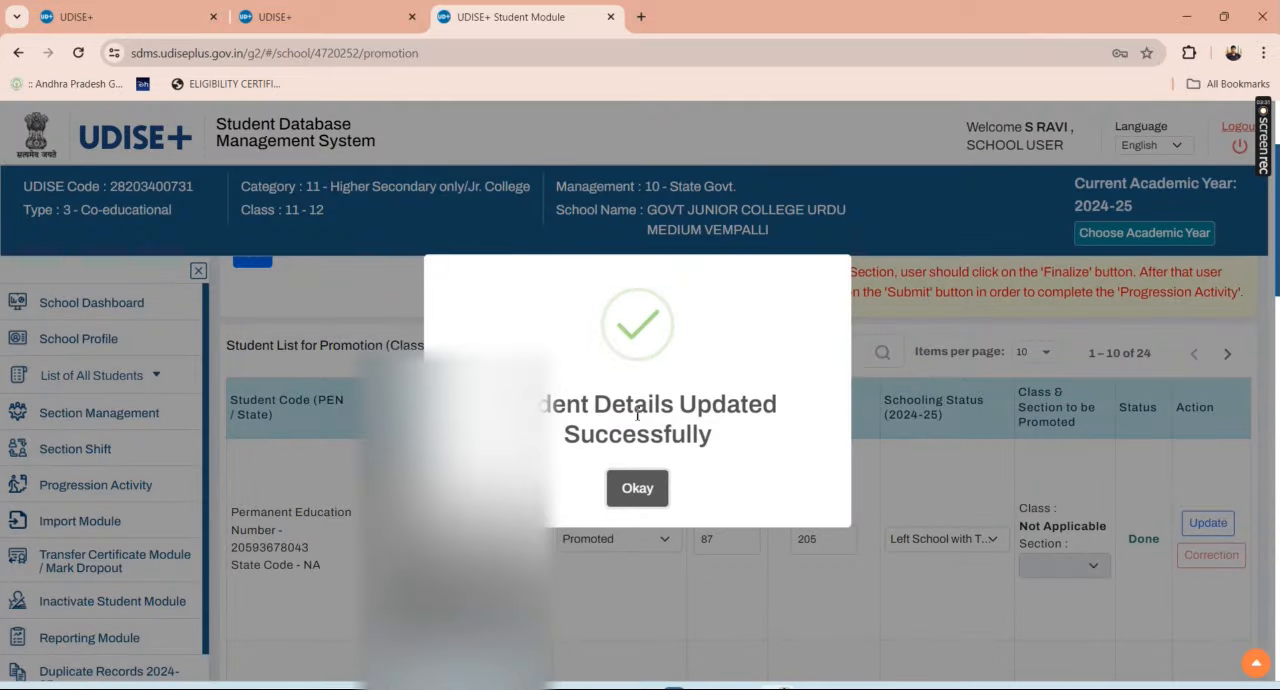
left_click(642, 490)
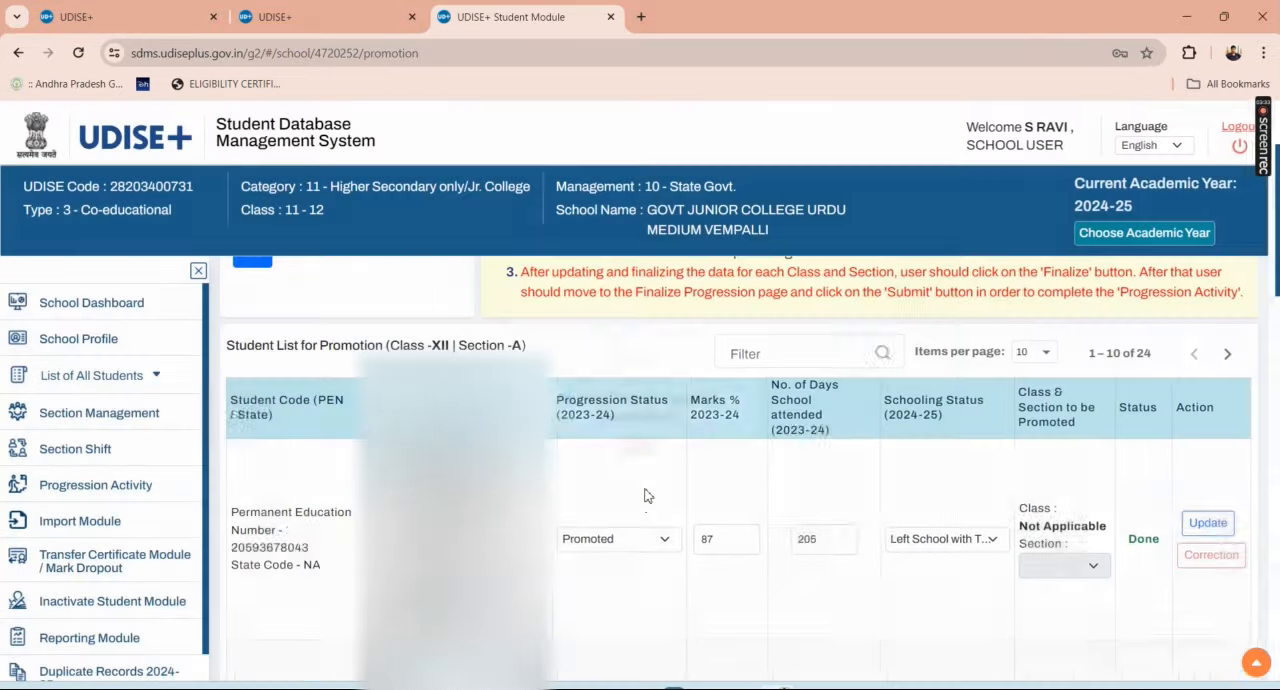
Step: Examine the first student's progression status choices and the rest of the Class XII Section A list down to its end
scroll(720, 505, "down", 1)
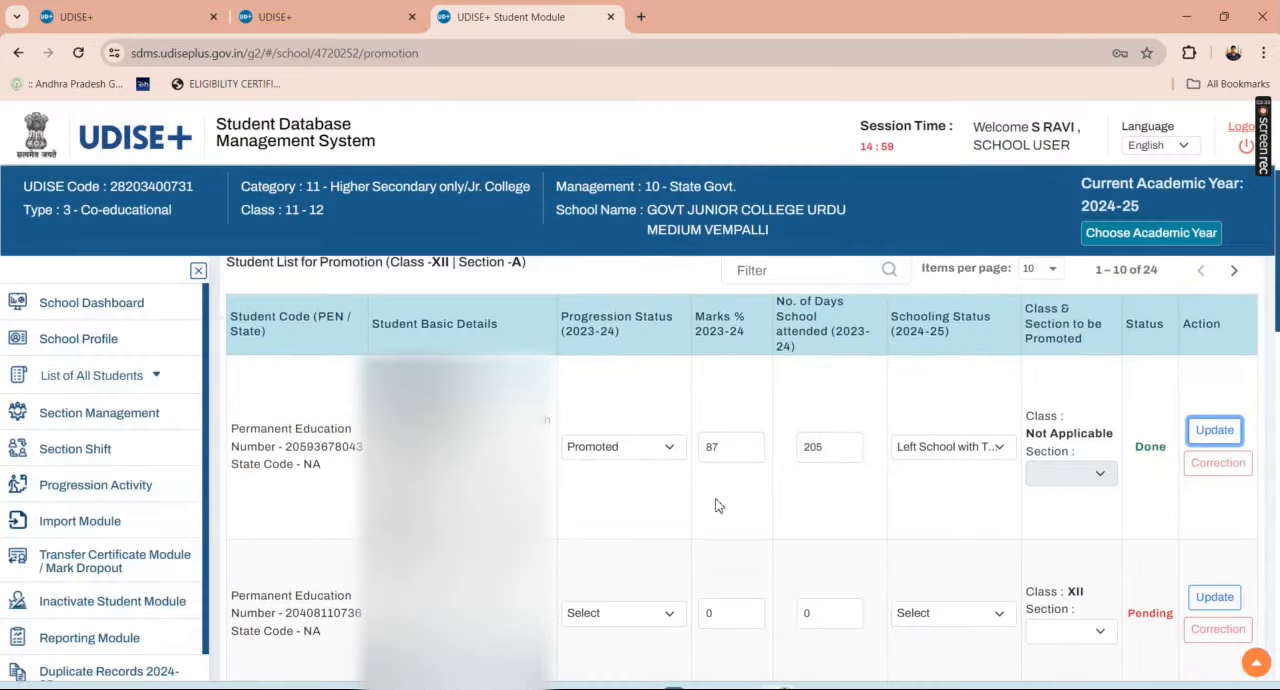
left_click(630, 462)
left_click(630, 462)
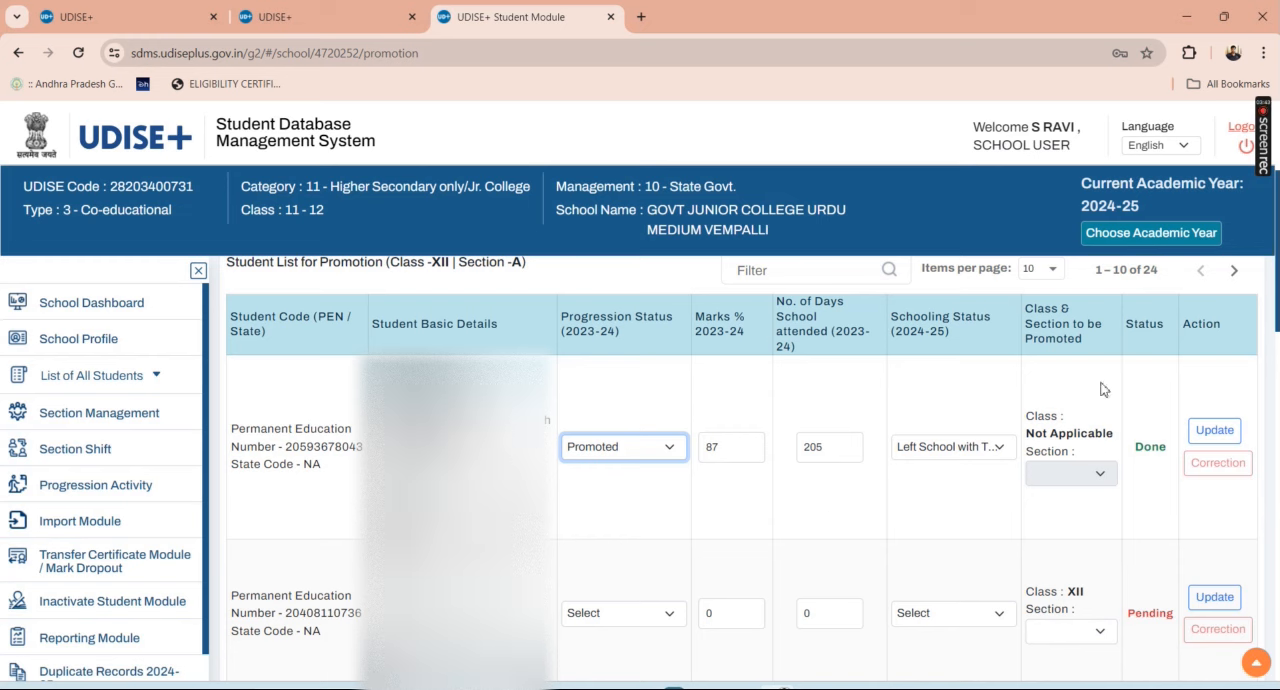
mouse_move(1264, 136)
scroll(1147, 447, "down", 5)
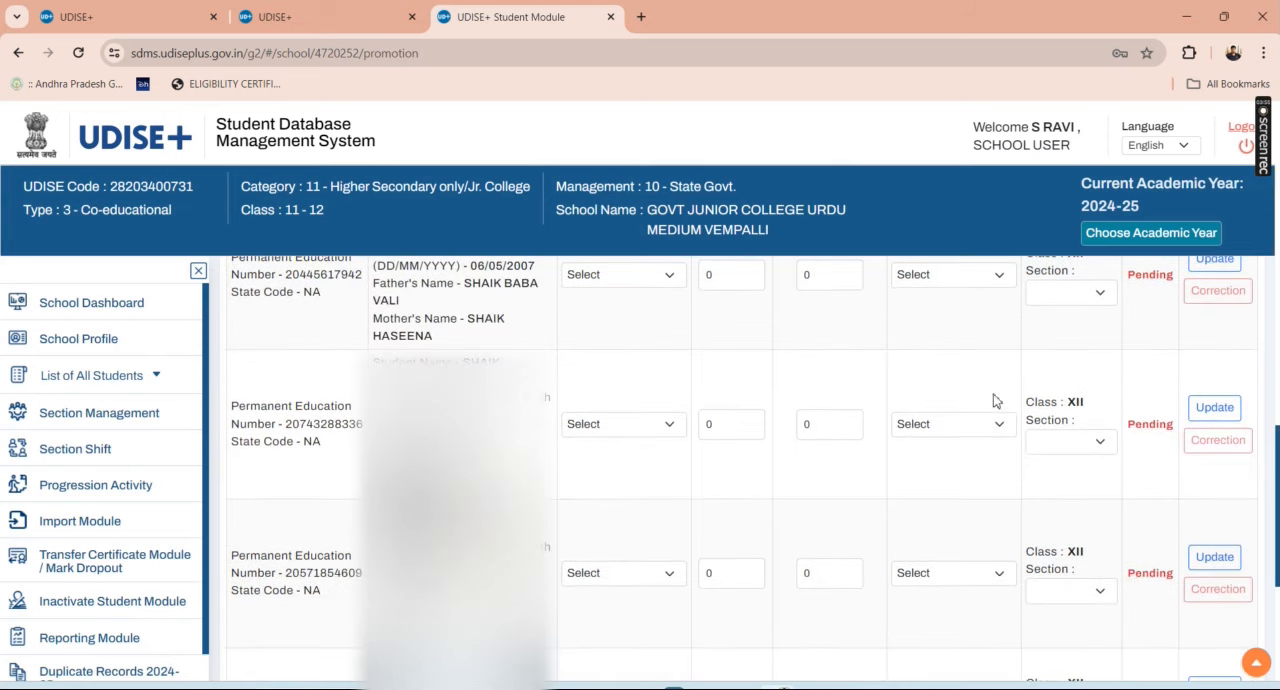
scroll(994, 400, "down", 5)
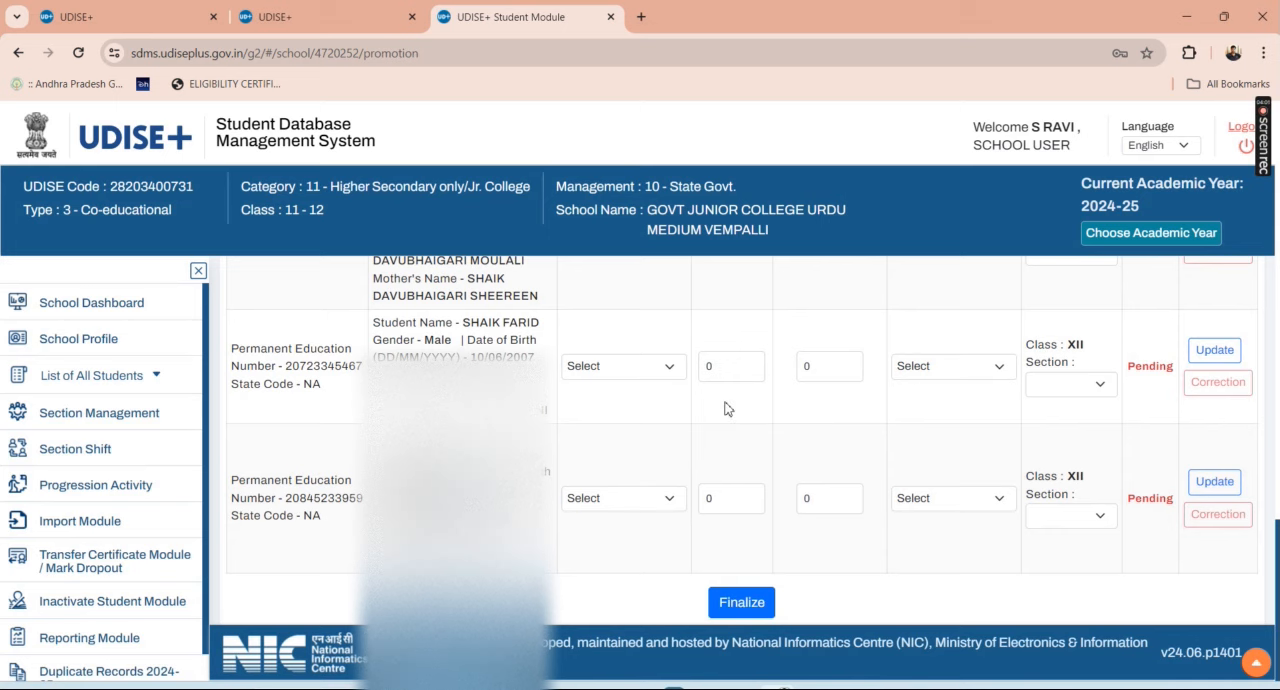
scroll(727, 409, "up", 15)
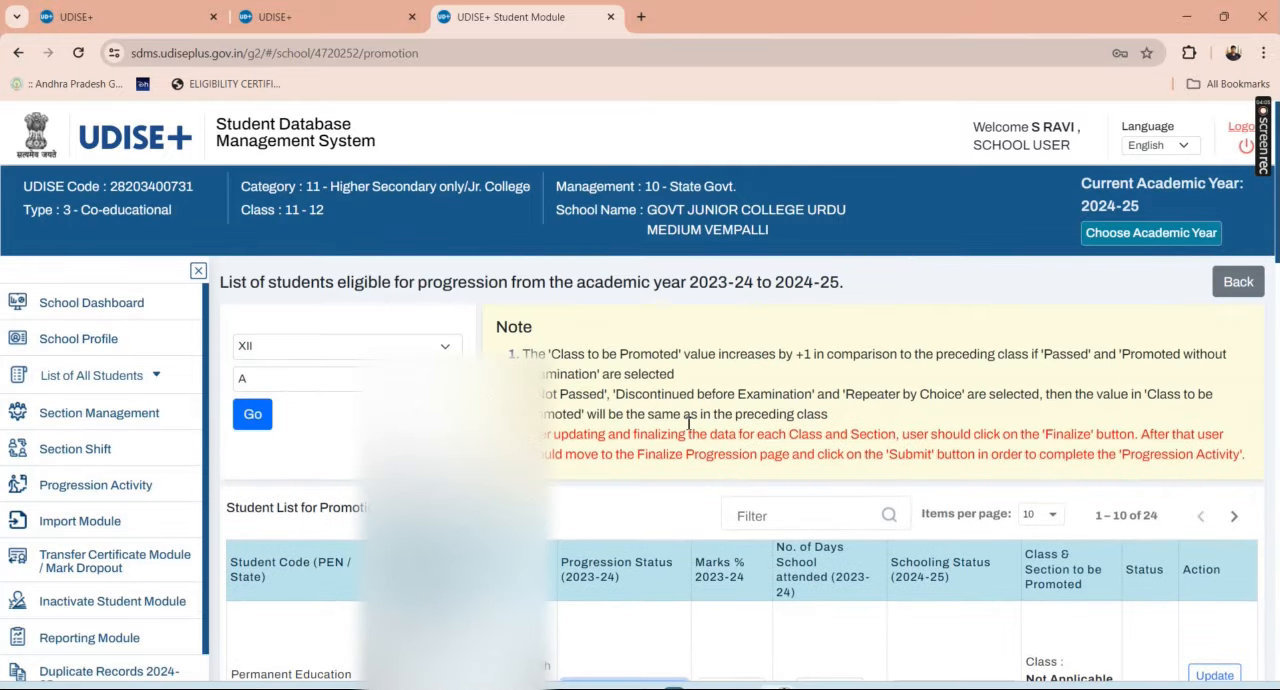
Step: Load the progression list for Class XI Section A
left_click(343, 354)
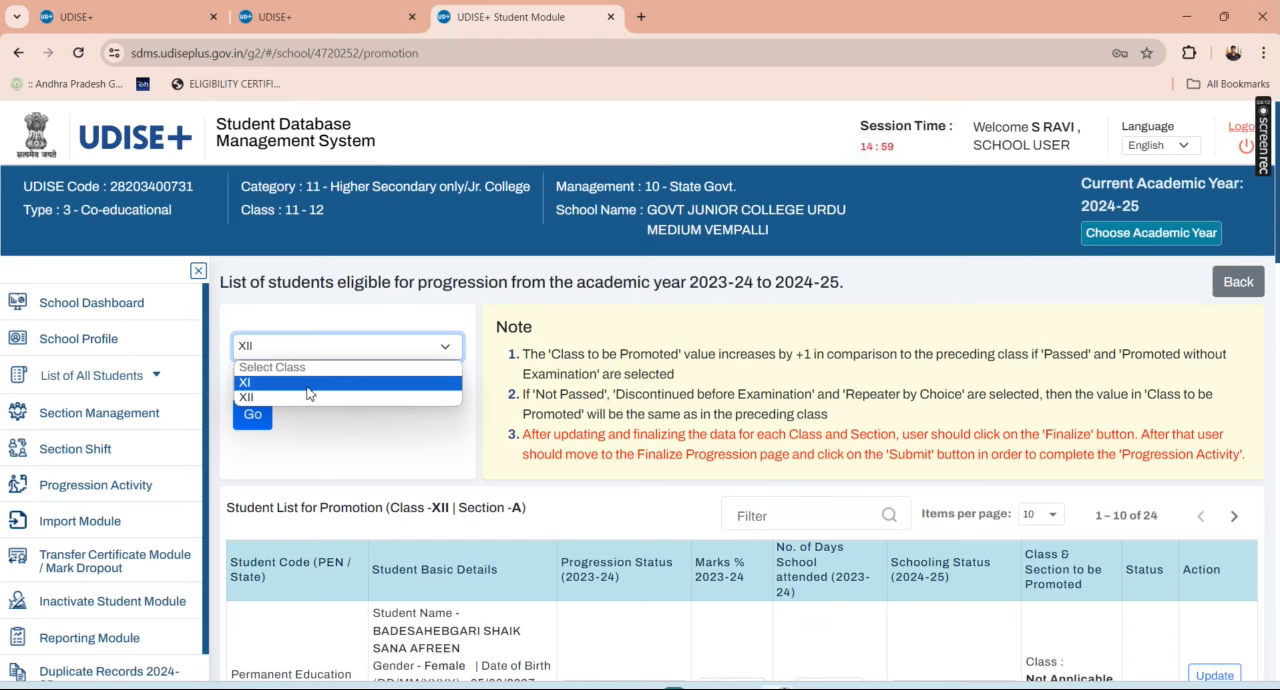
left_click(308, 388)
left_click(306, 382)
left_click(300, 410)
left_click(253, 415)
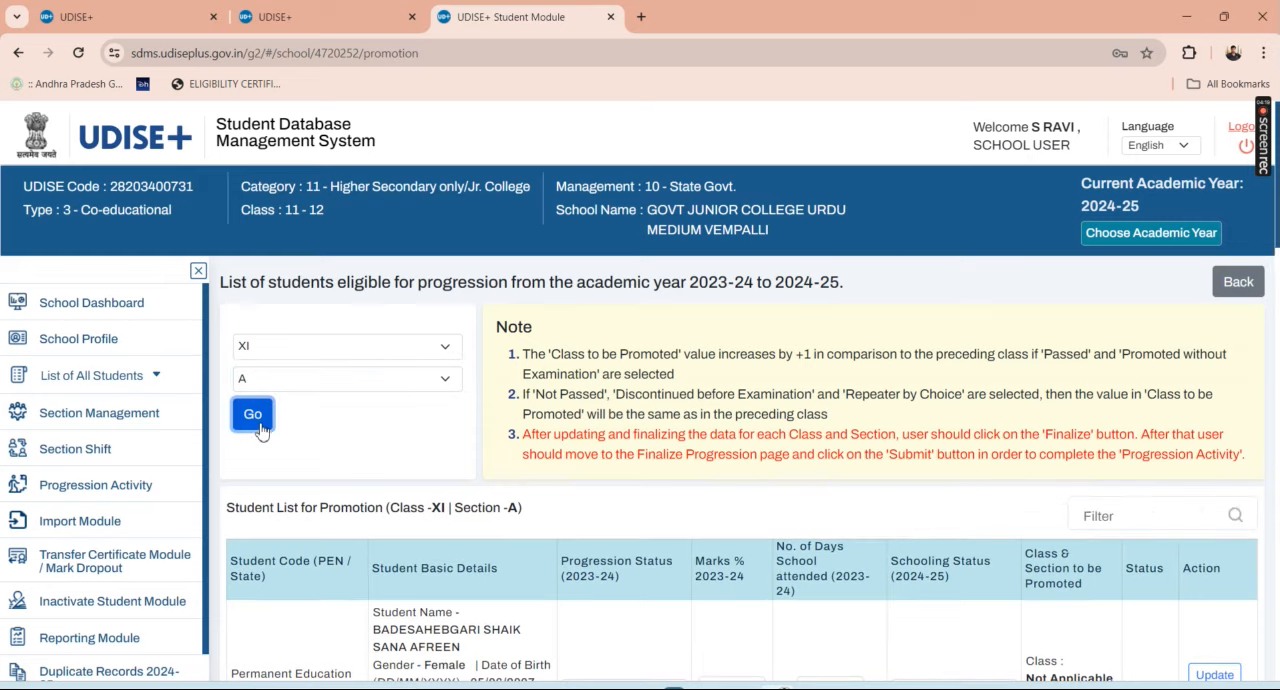
Step: For the first Class XI Section A student, set progression status Promoted, marks 49% and 202 days attended
scroll(260, 430, "down", 2)
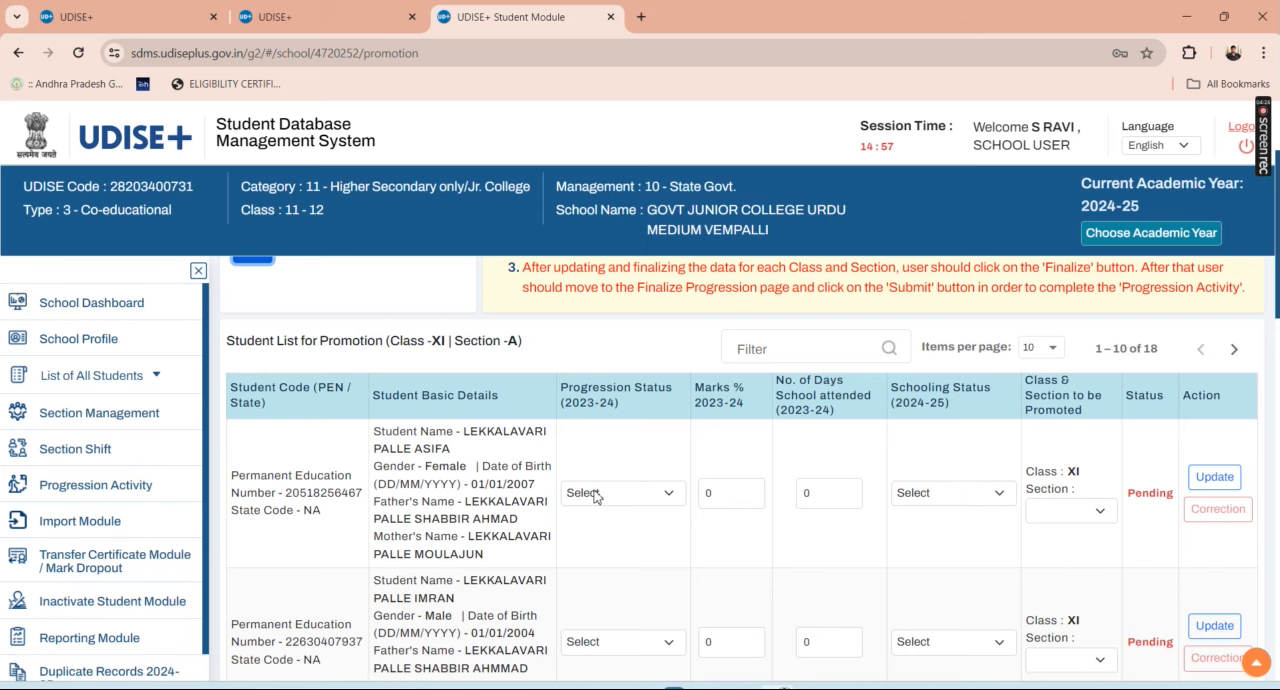
left_click(594, 497)
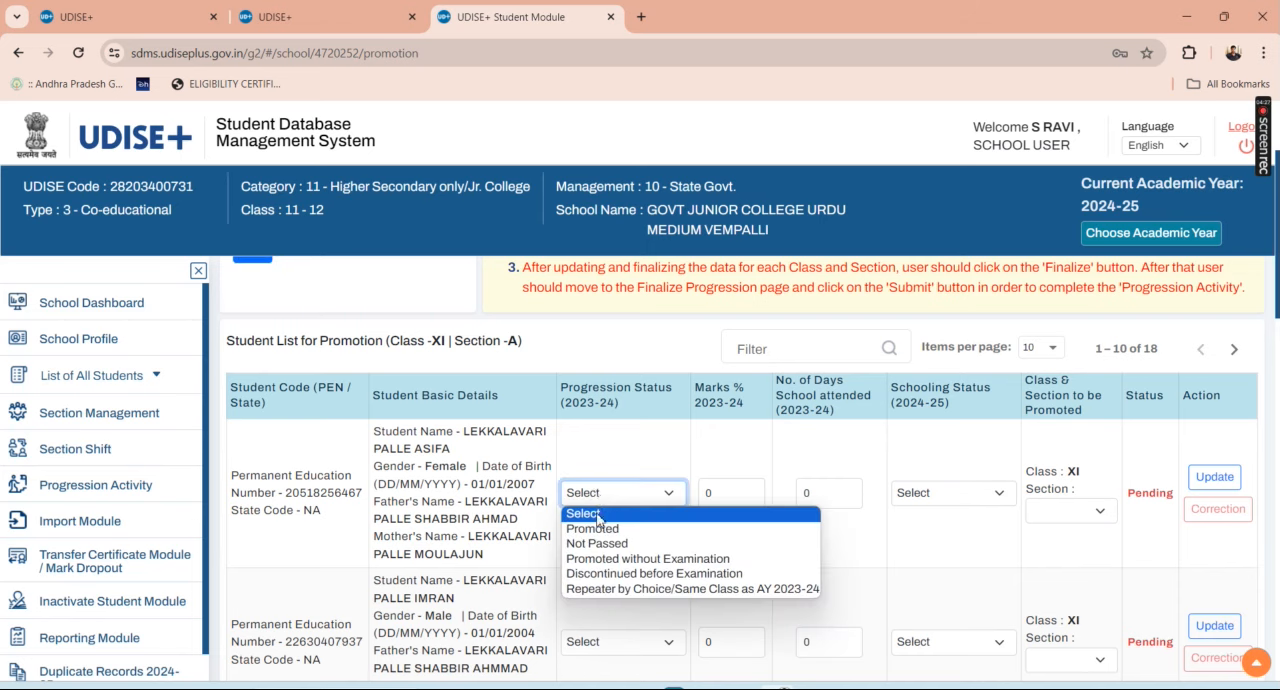
left_click(594, 530)
left_click(605, 495)
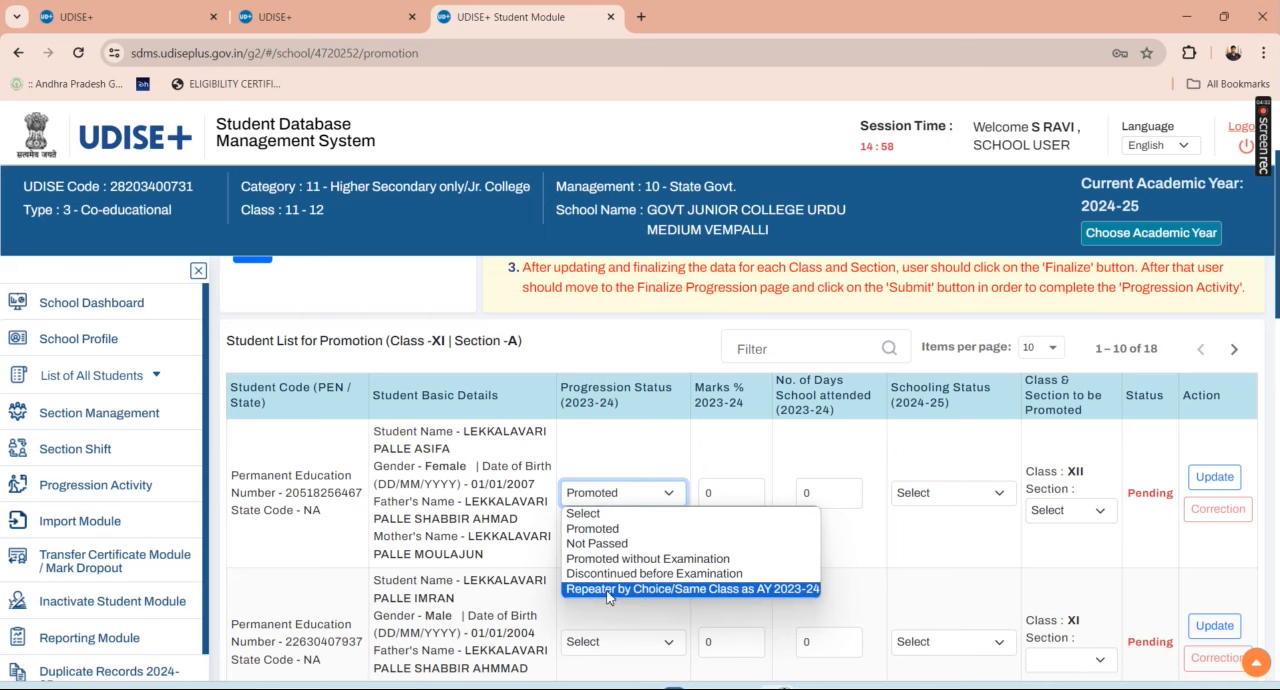
left_click(606, 529)
left_click(728, 488)
double_click(727, 488)
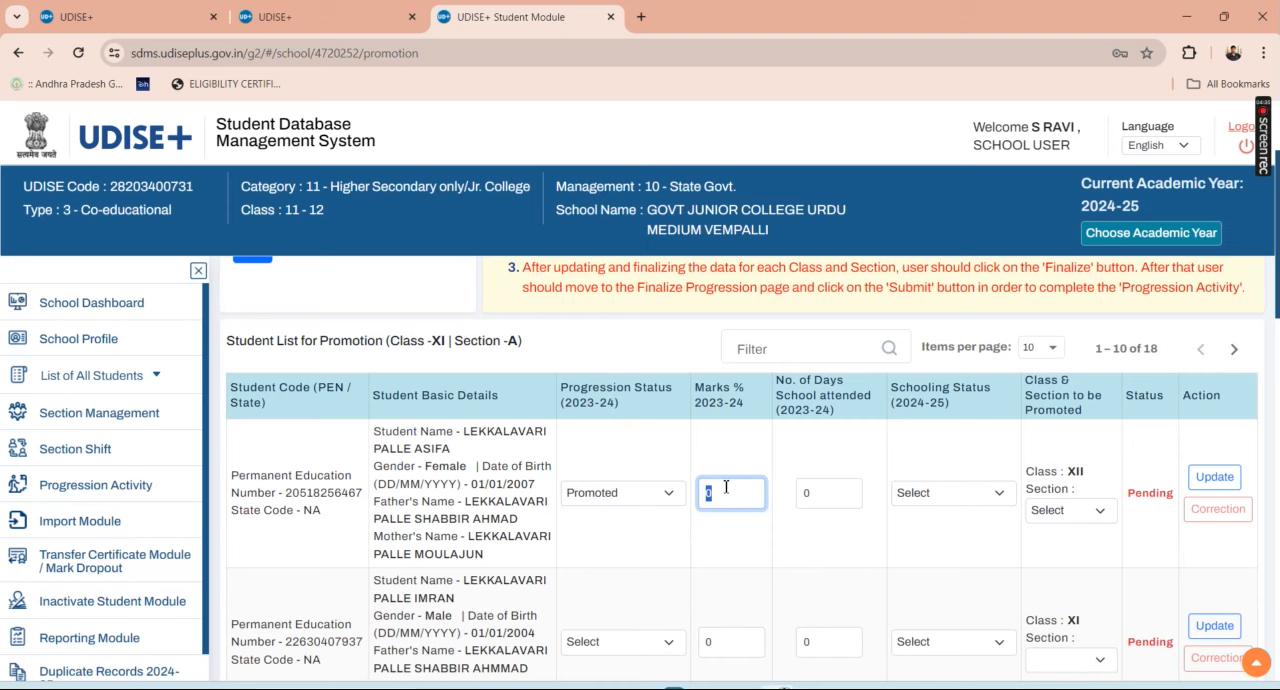
type("49")
double_click(835, 494)
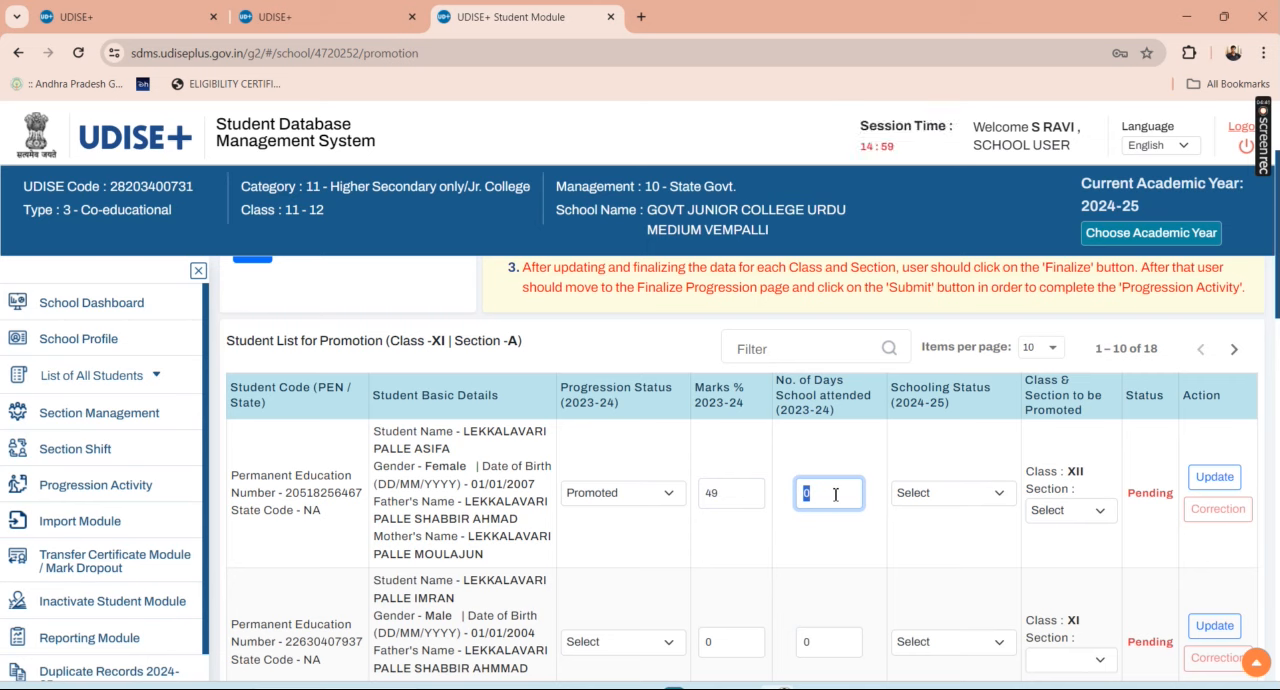
type("202")
Step: Set the first Class XI student's schooling status to Studying in Same School with Class XII section A, and save the record
left_click(955, 495)
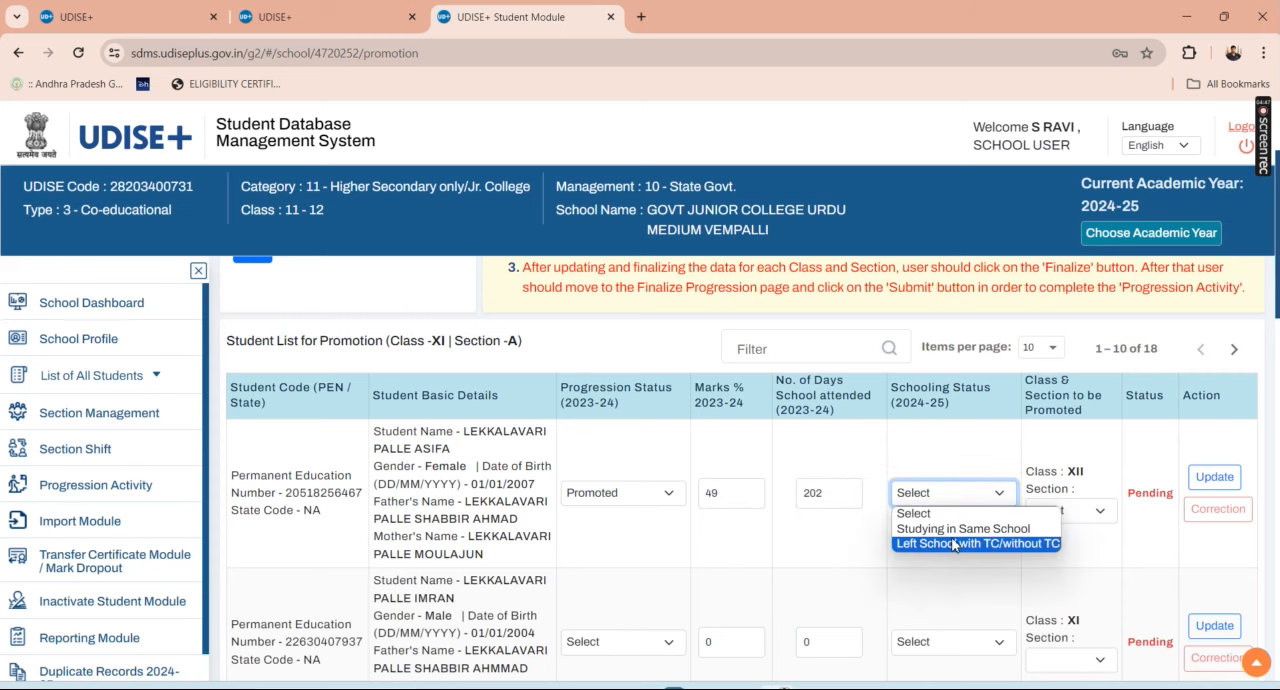
left_click(955, 529)
left_click(1075, 512)
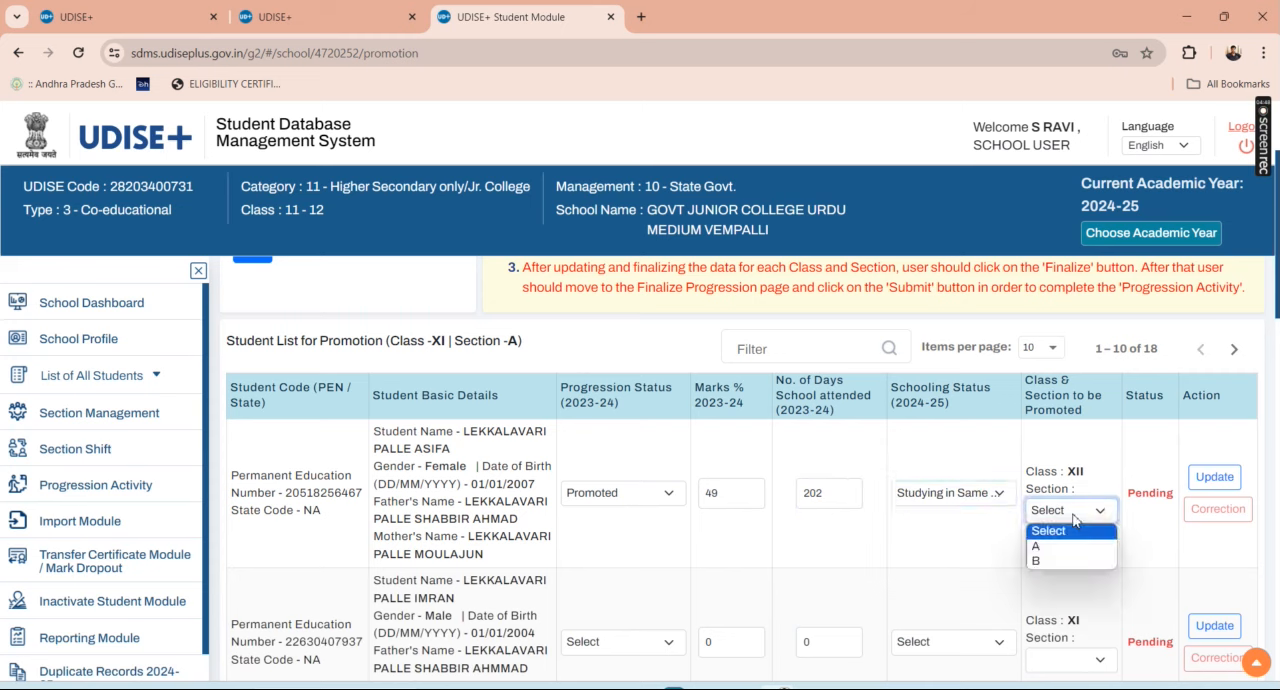
left_click(1063, 545)
left_click(1212, 478)
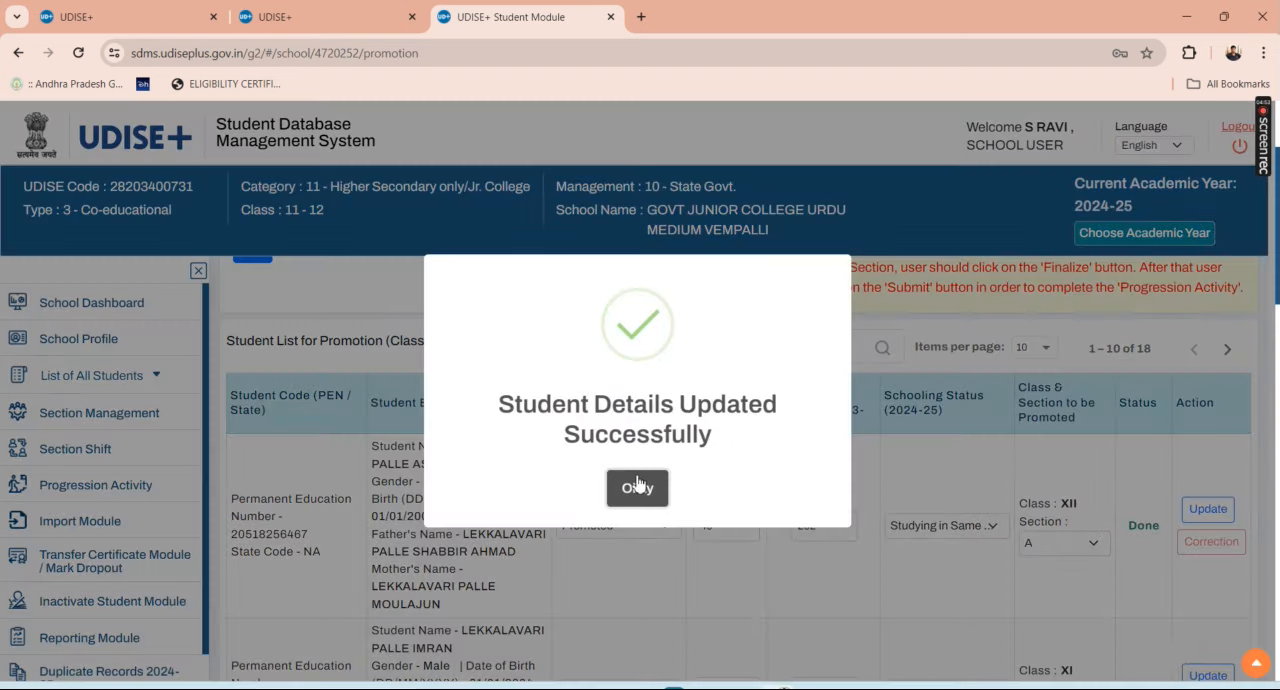
left_click(637, 489)
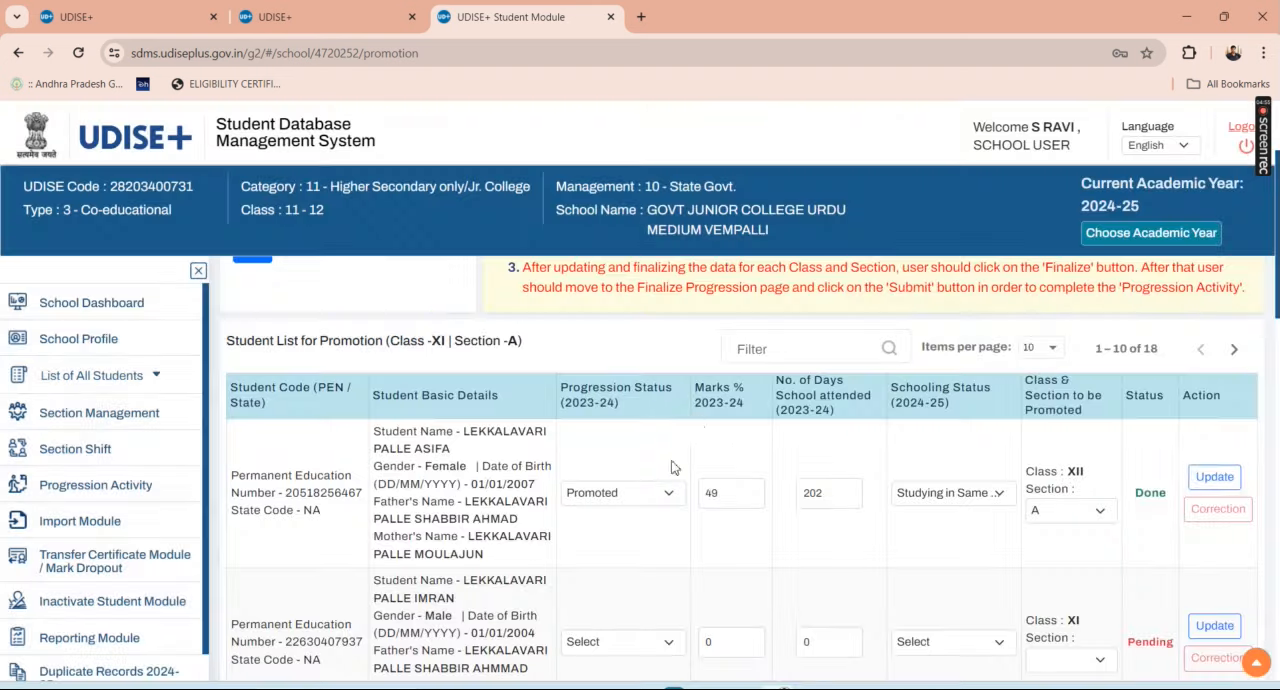
scroll(892, 358, "down", 1)
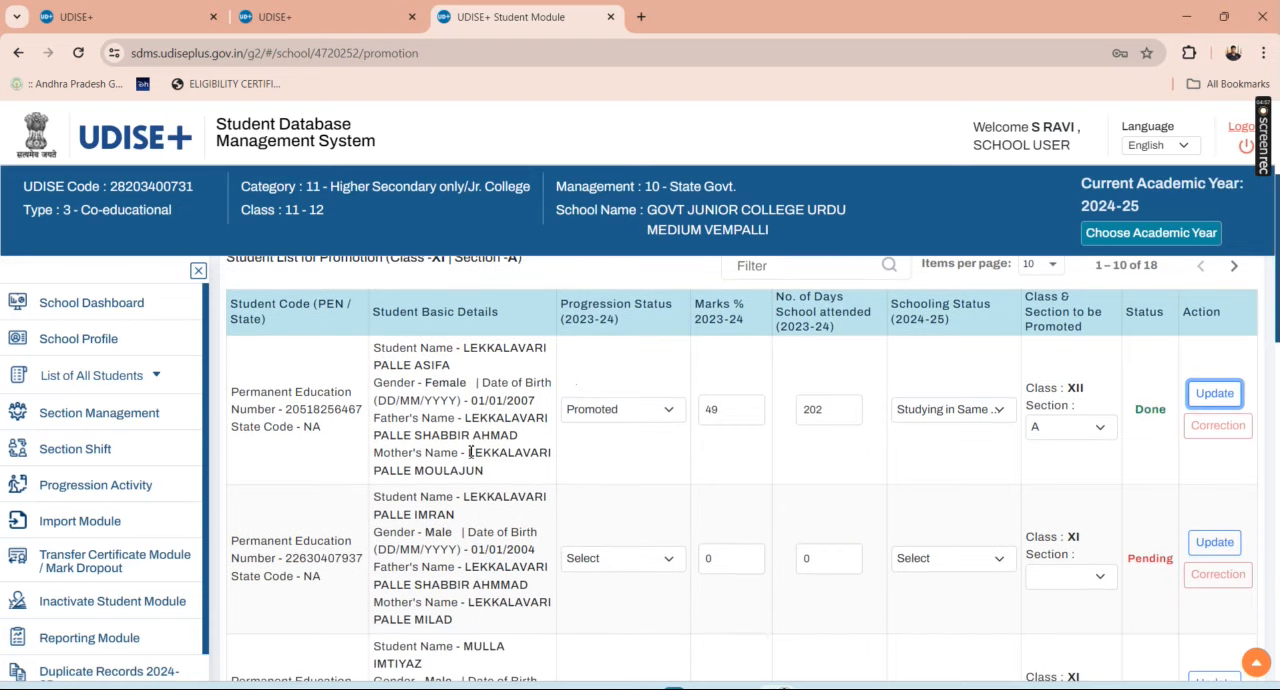
scroll(892, 358, "down", 3)
scroll(810, 430, "up", 3)
scroll(810, 430, "up", 1)
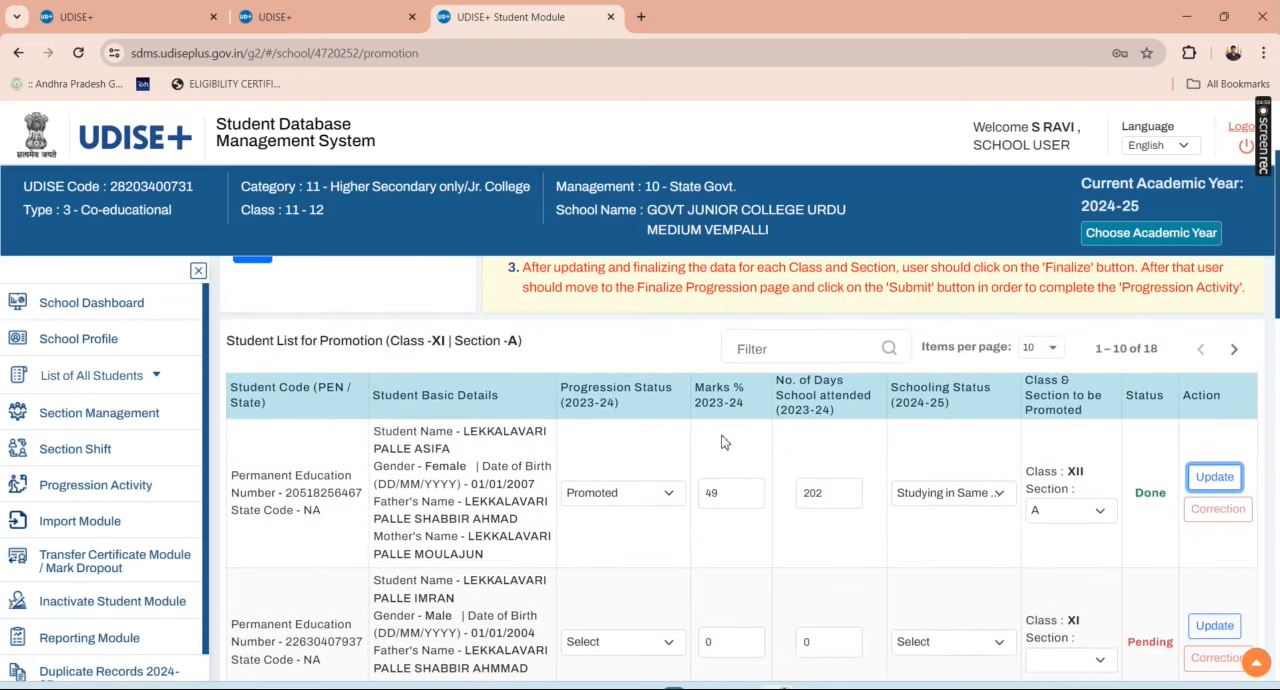